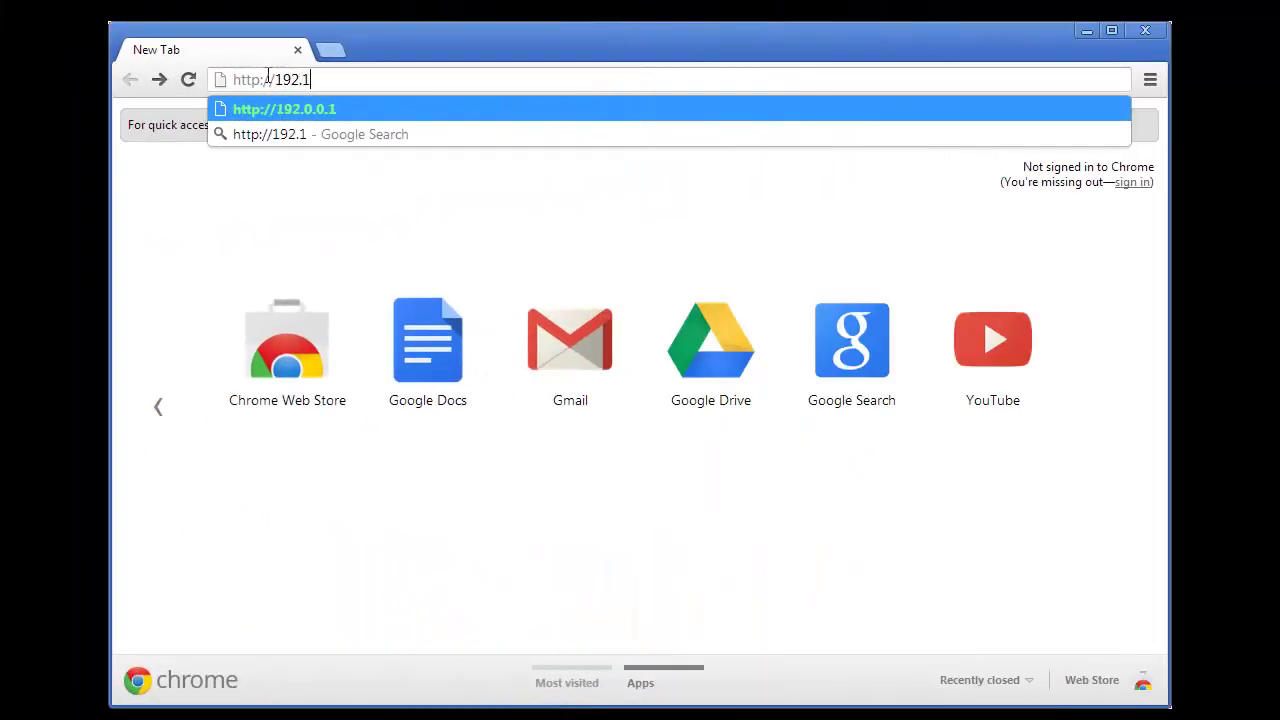
Load 192.168.1.1 and proceed past the untrusted certificate warning to the setup wizard.
key("Return")
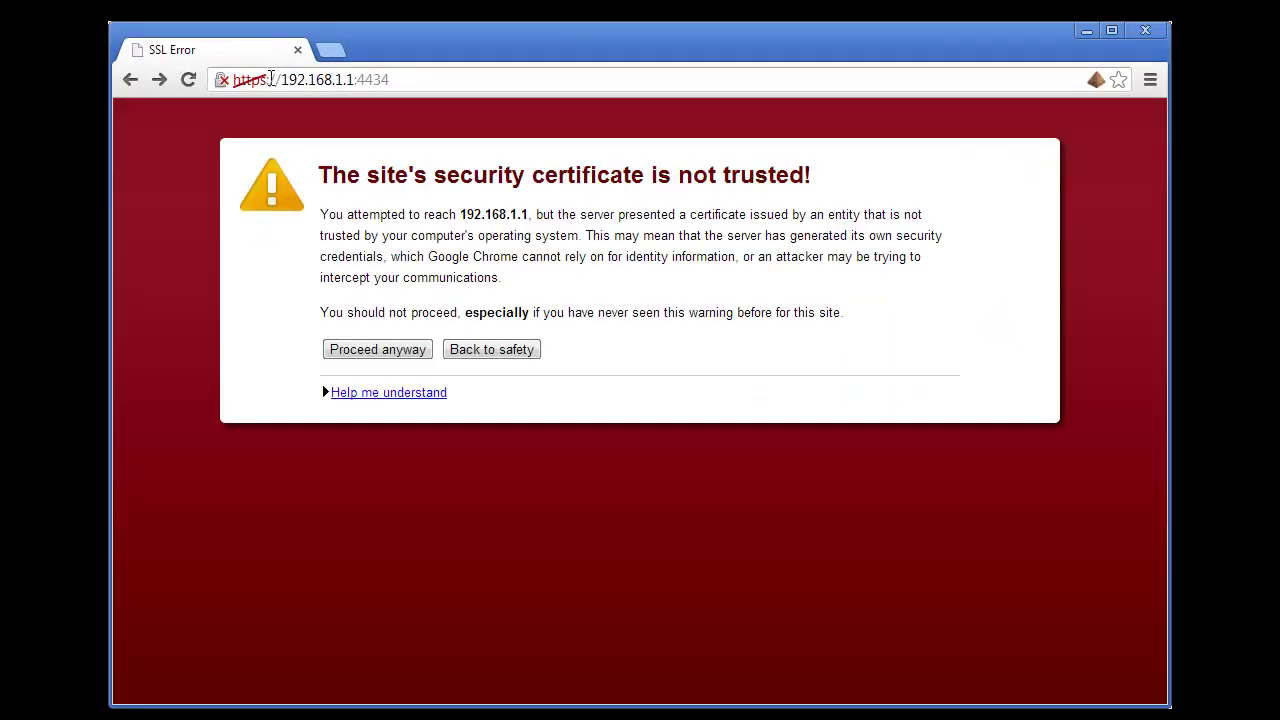
left_click(375, 349)
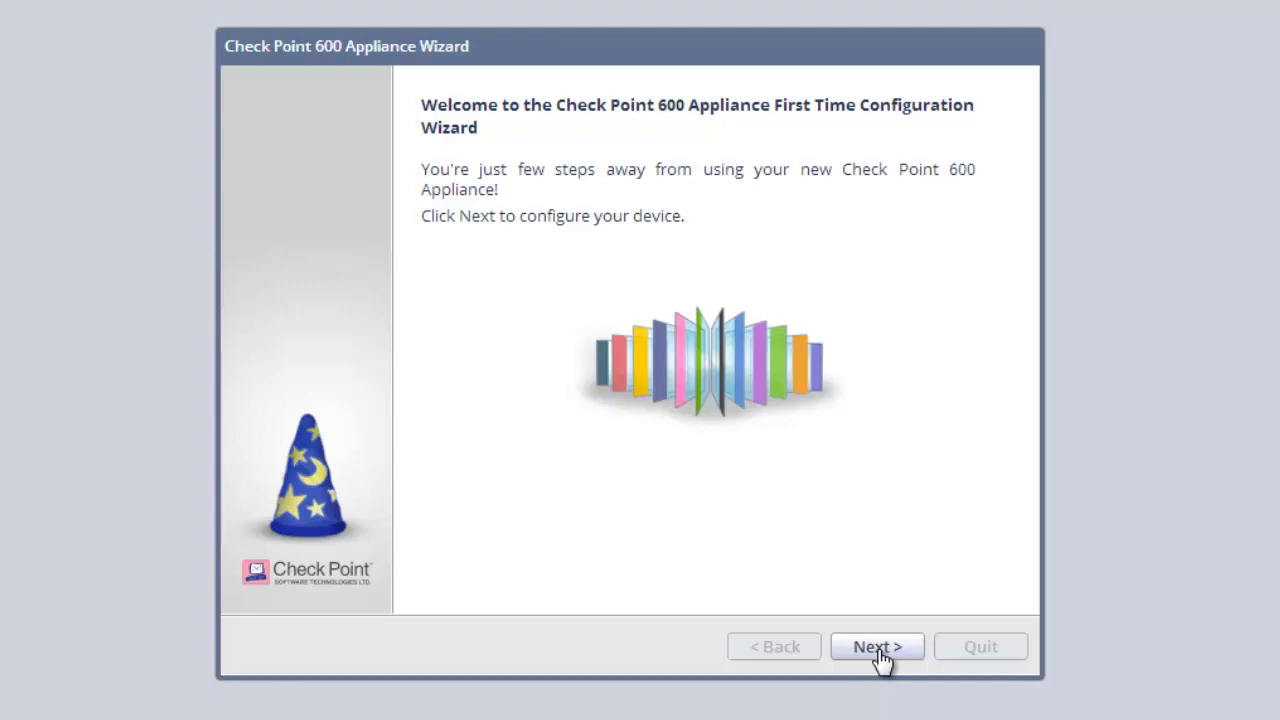
Start the wizard, enter and confirm the admin password, and set country to United States.
left_click(878, 649)
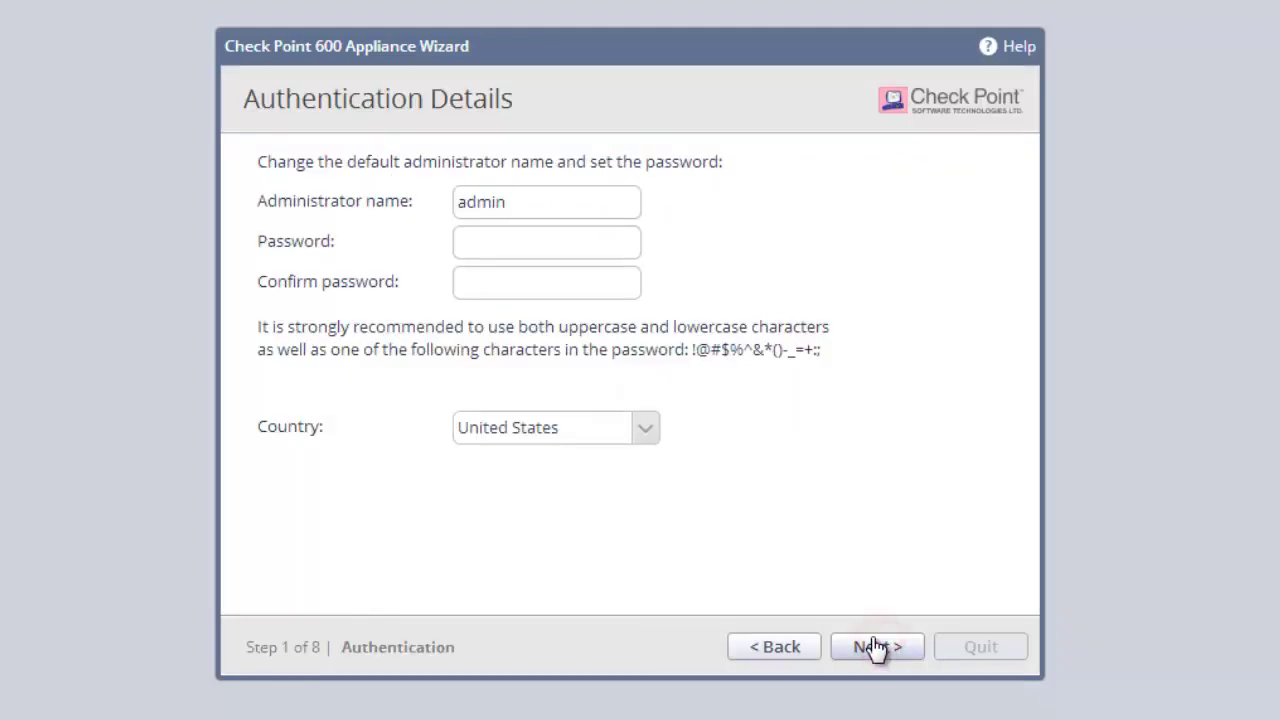
left_click(479, 241)
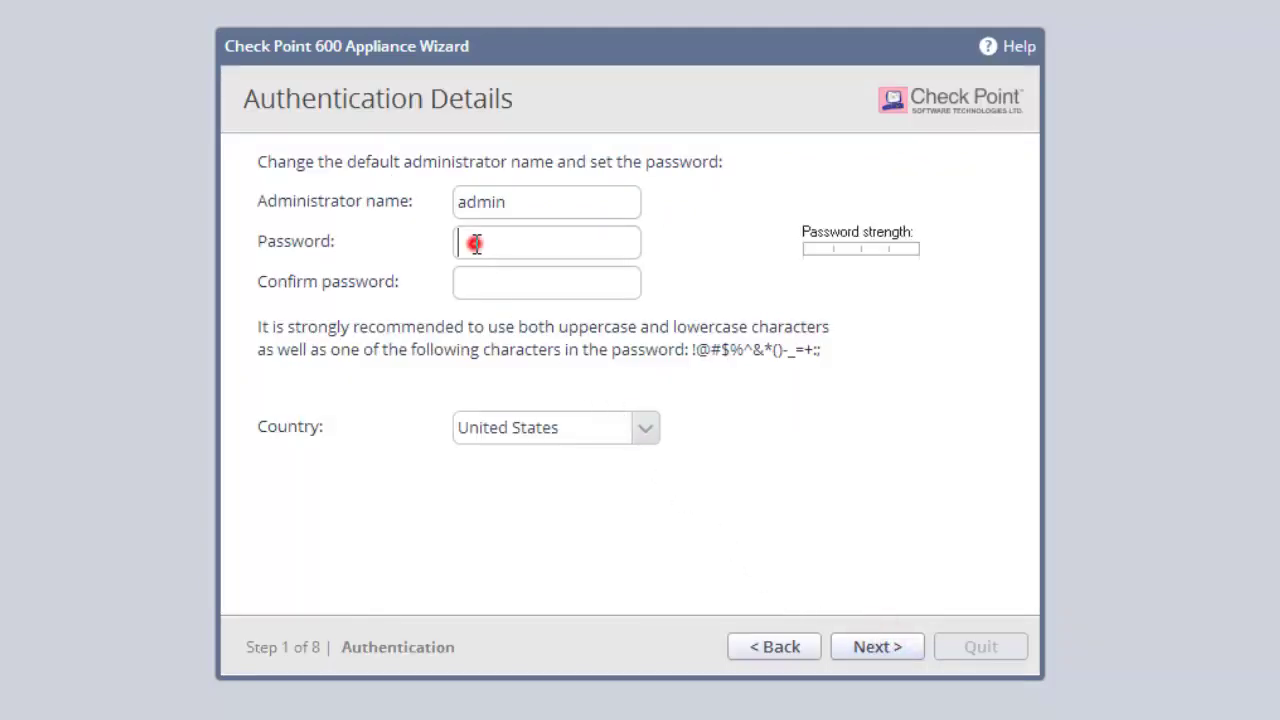
type("••••••••••")
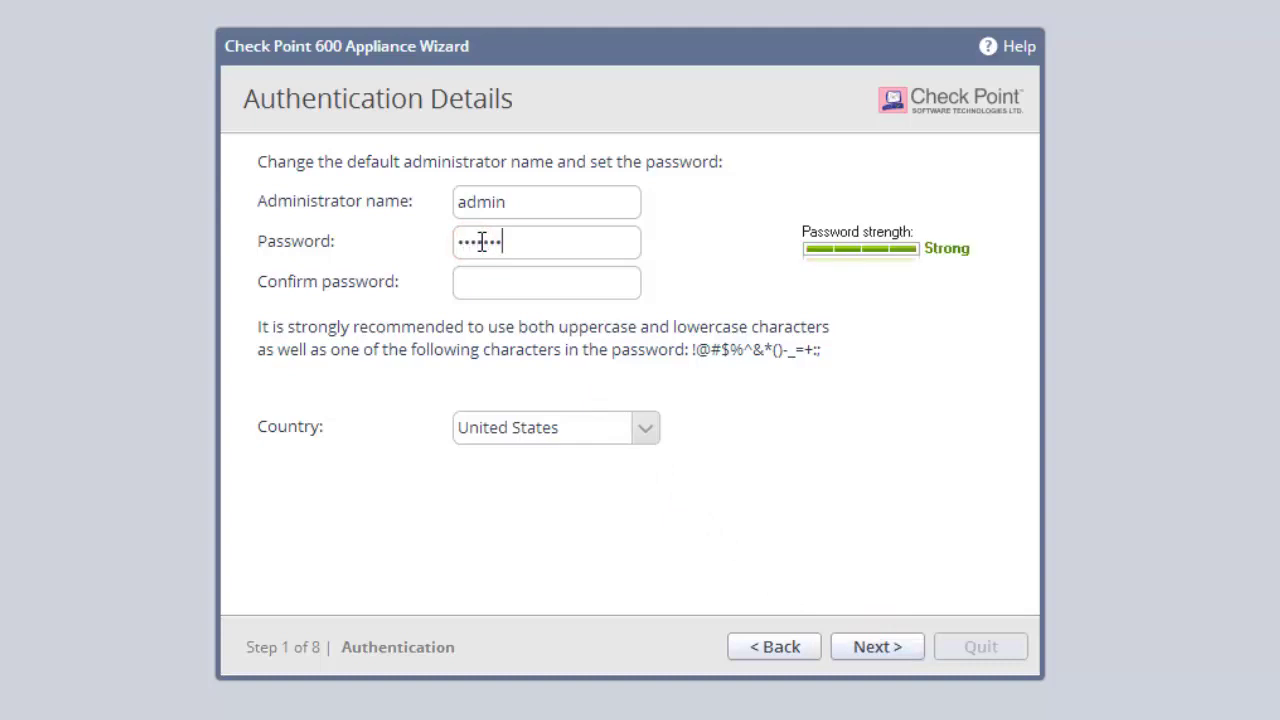
type("•••")
key("Tab")
type("•••••••••••••")
left_click(642, 440)
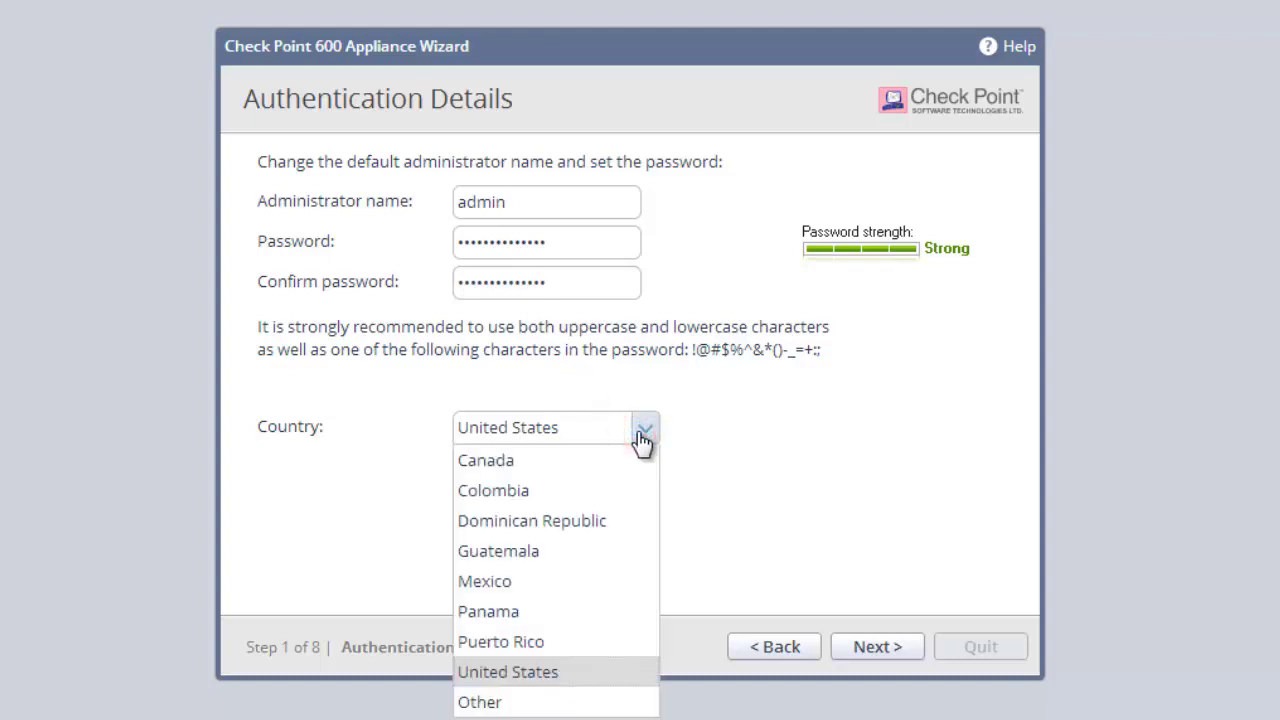
left_click(546, 674)
Submit the admin details, keep default date and time, and rename the appliance to 'Spike'.
left_click(868, 652)
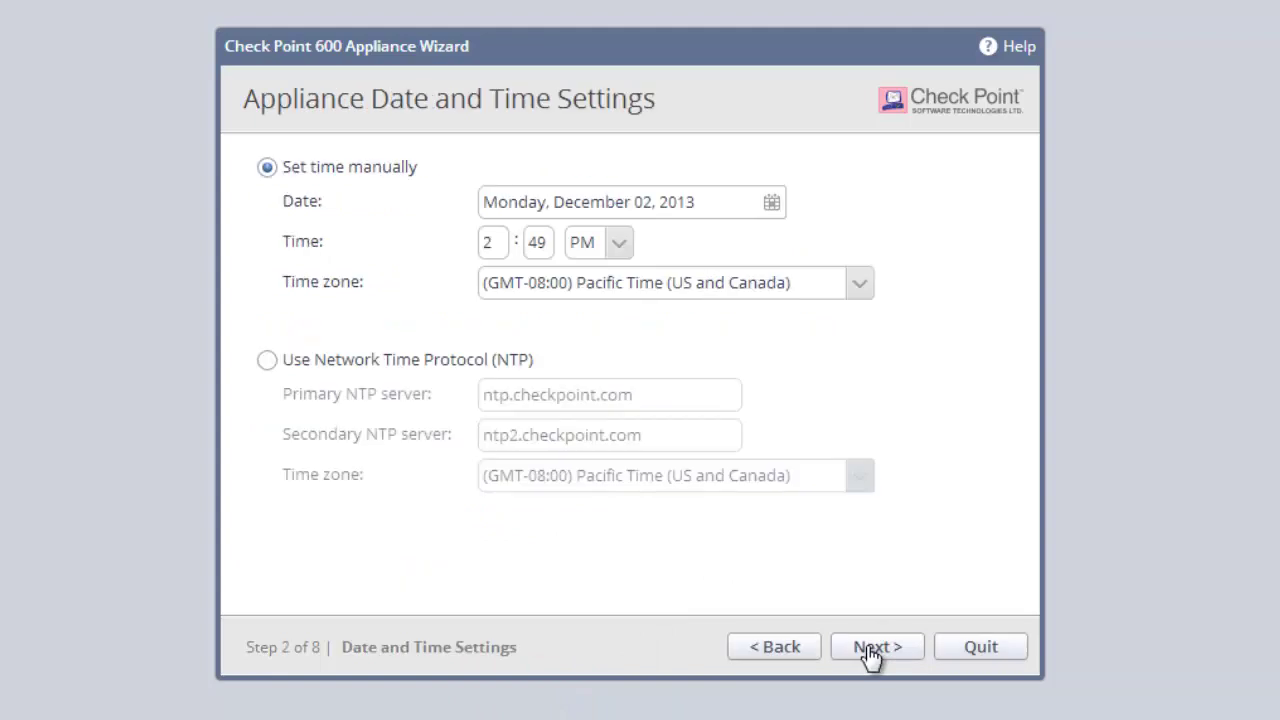
left_click(870, 652)
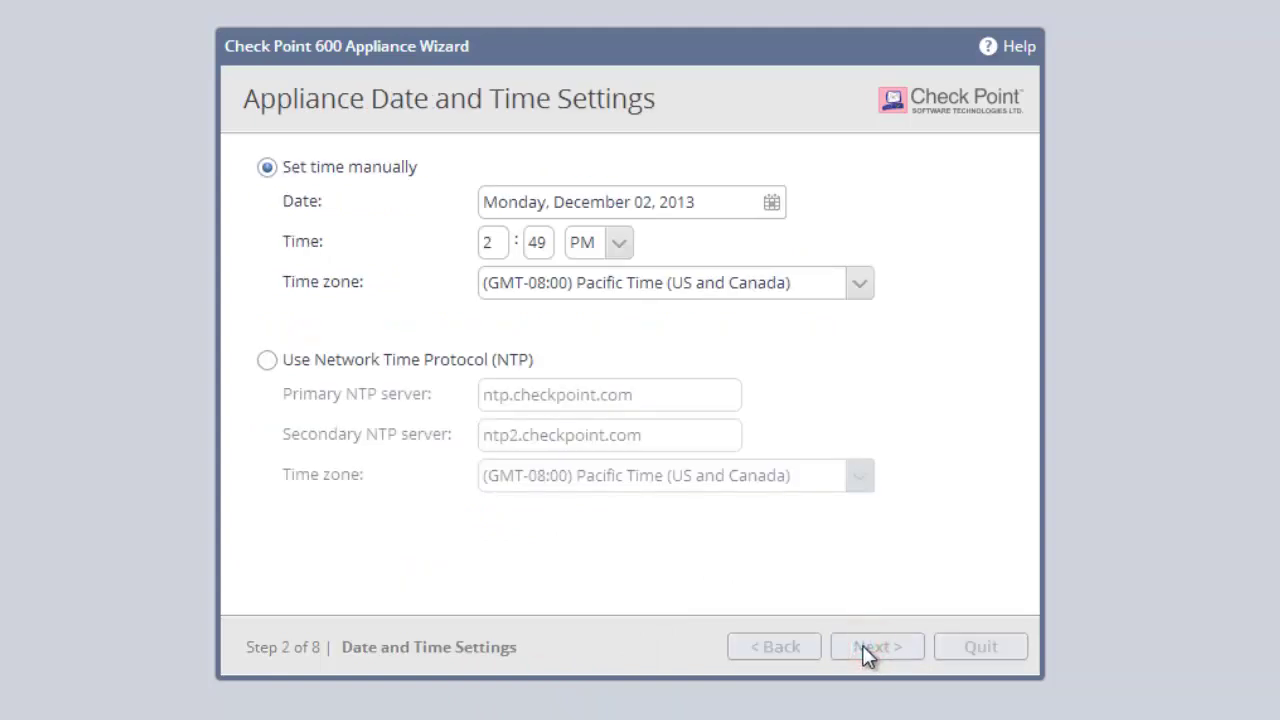
left_click_drag(640, 328, 417, 330)
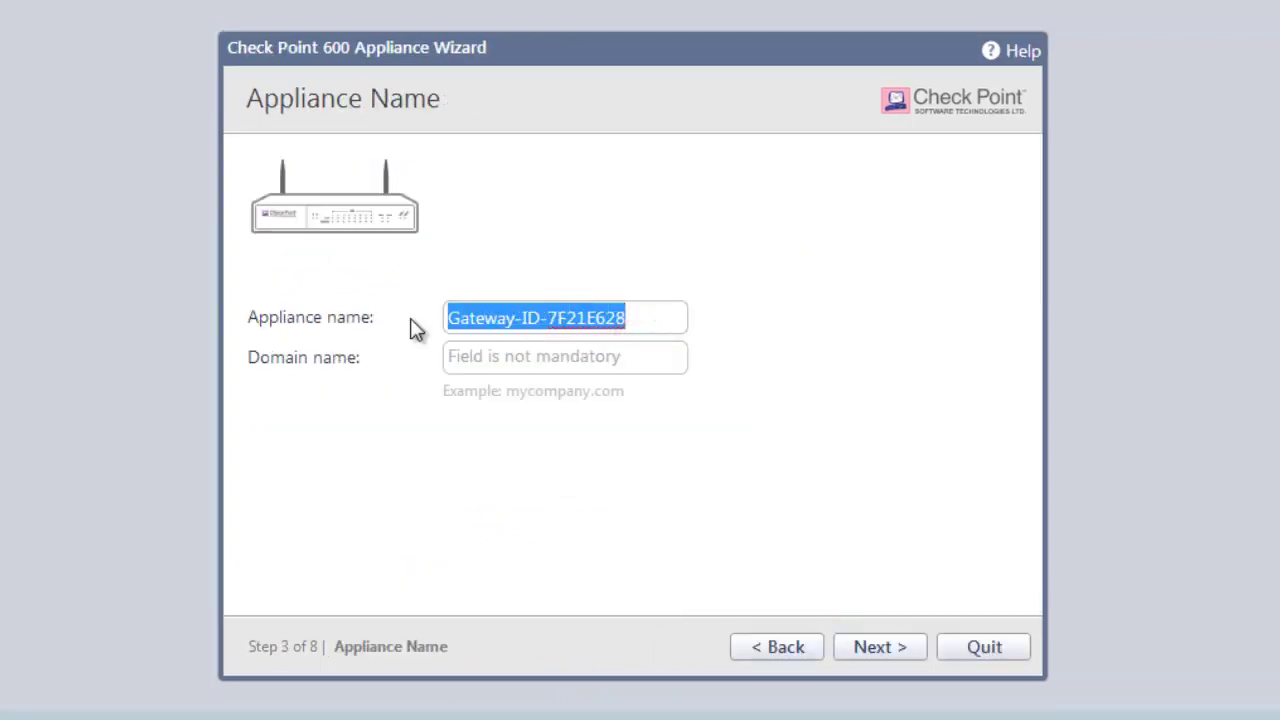
type("Spike")
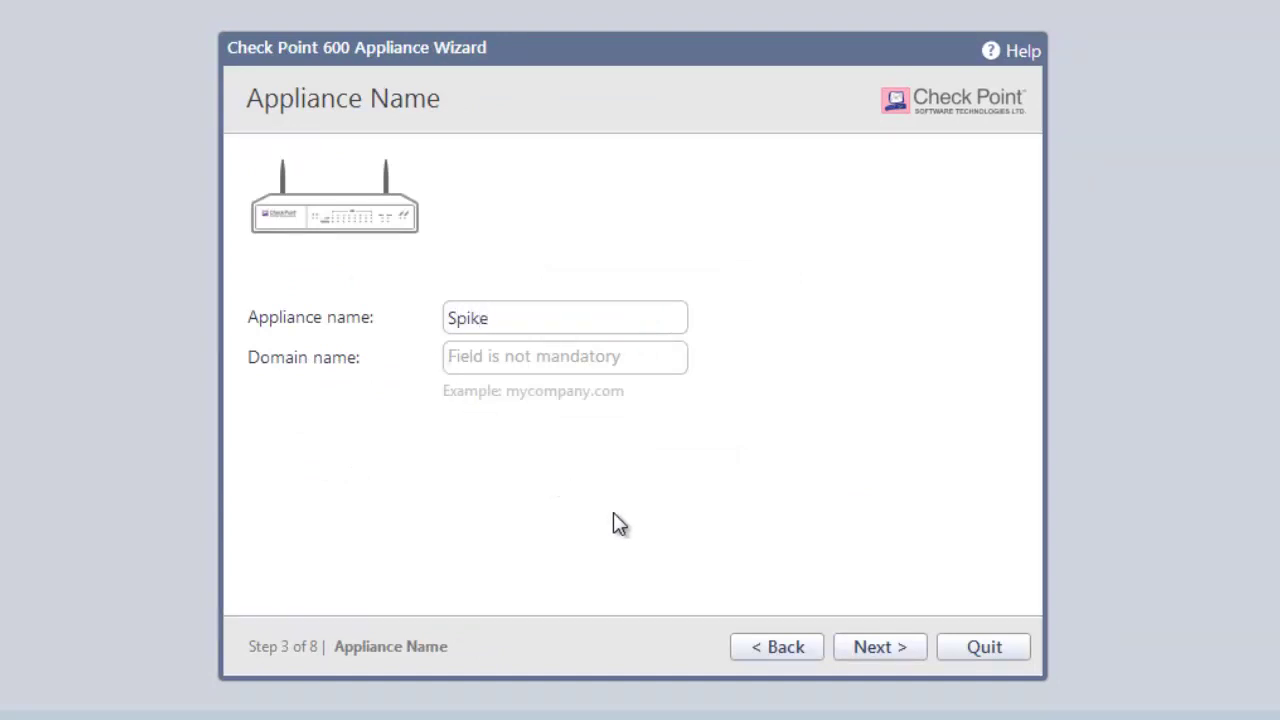
left_click(863, 645)
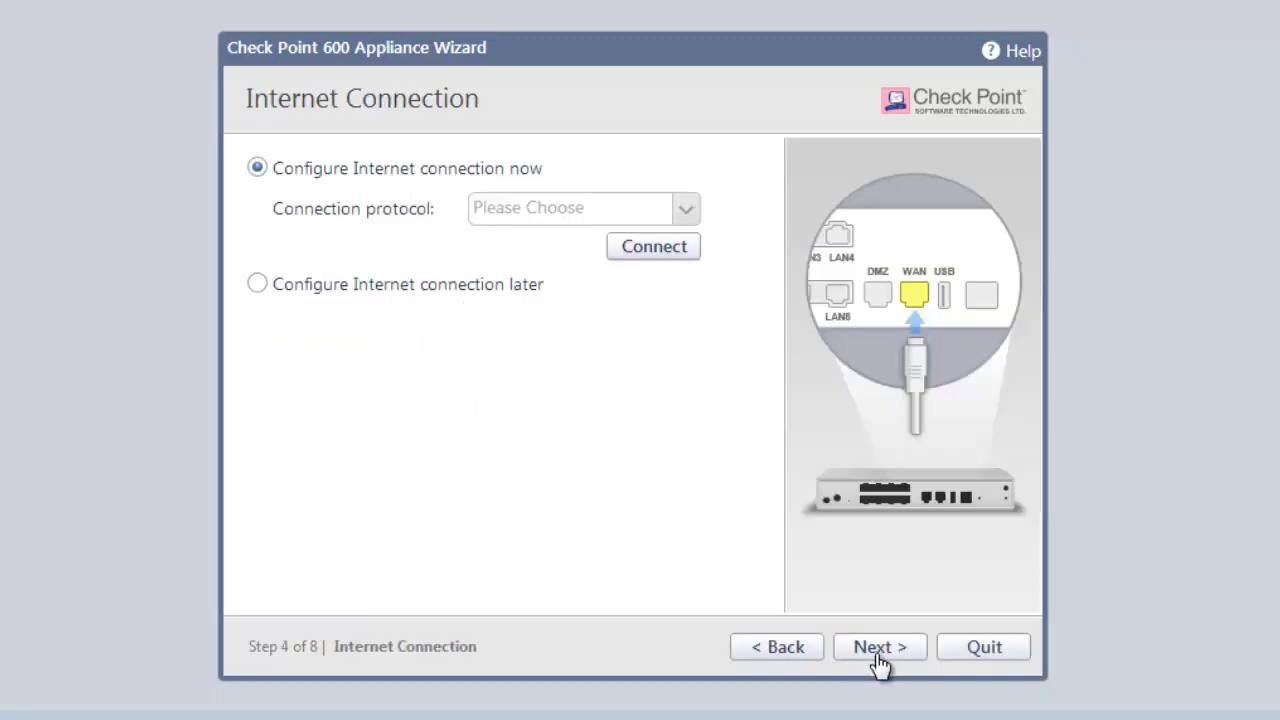
Set the Internet connection protocol to DHCP, connect, and continue to Local Network.
left_click(685, 208)
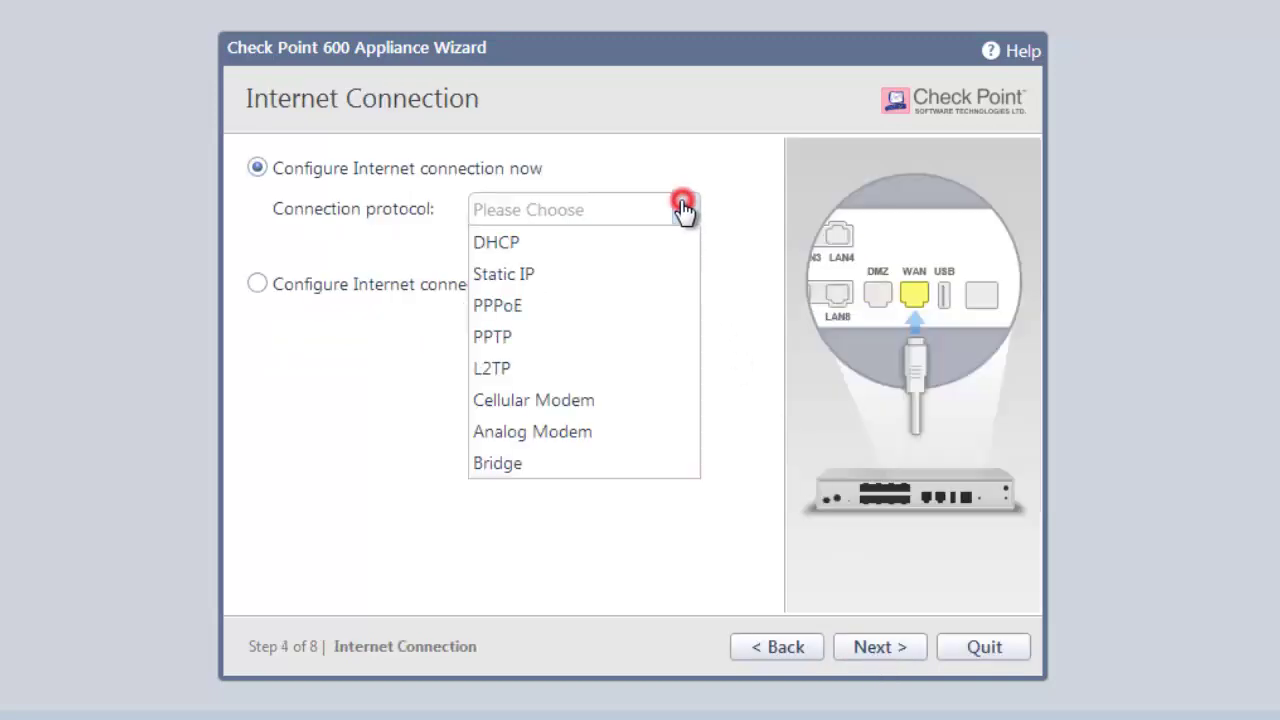
left_click(648, 246)
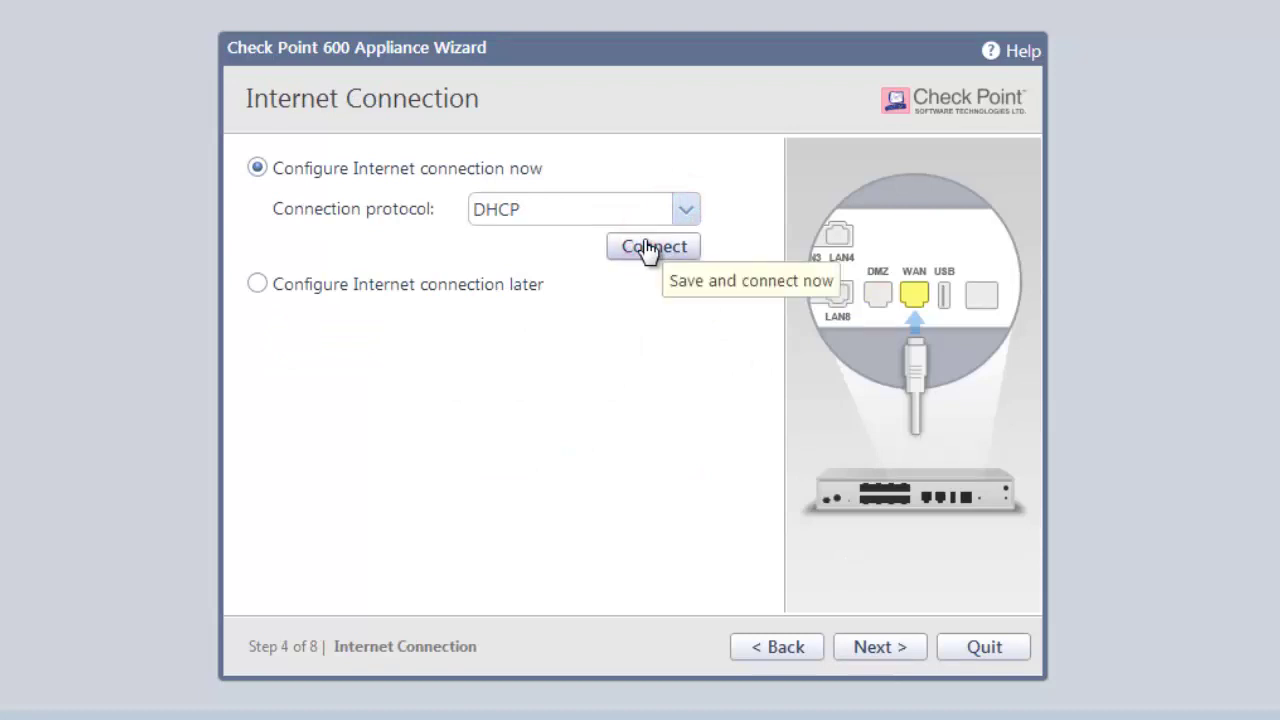
left_click(654, 250)
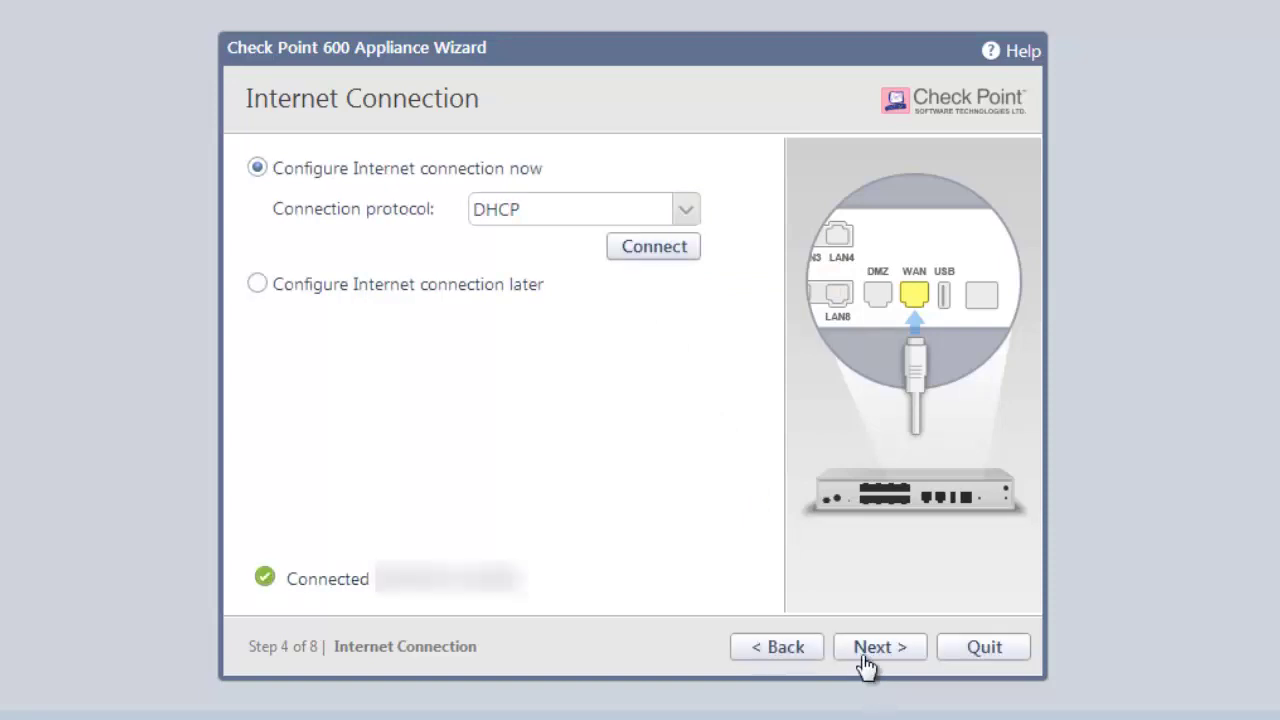
left_click(864, 654)
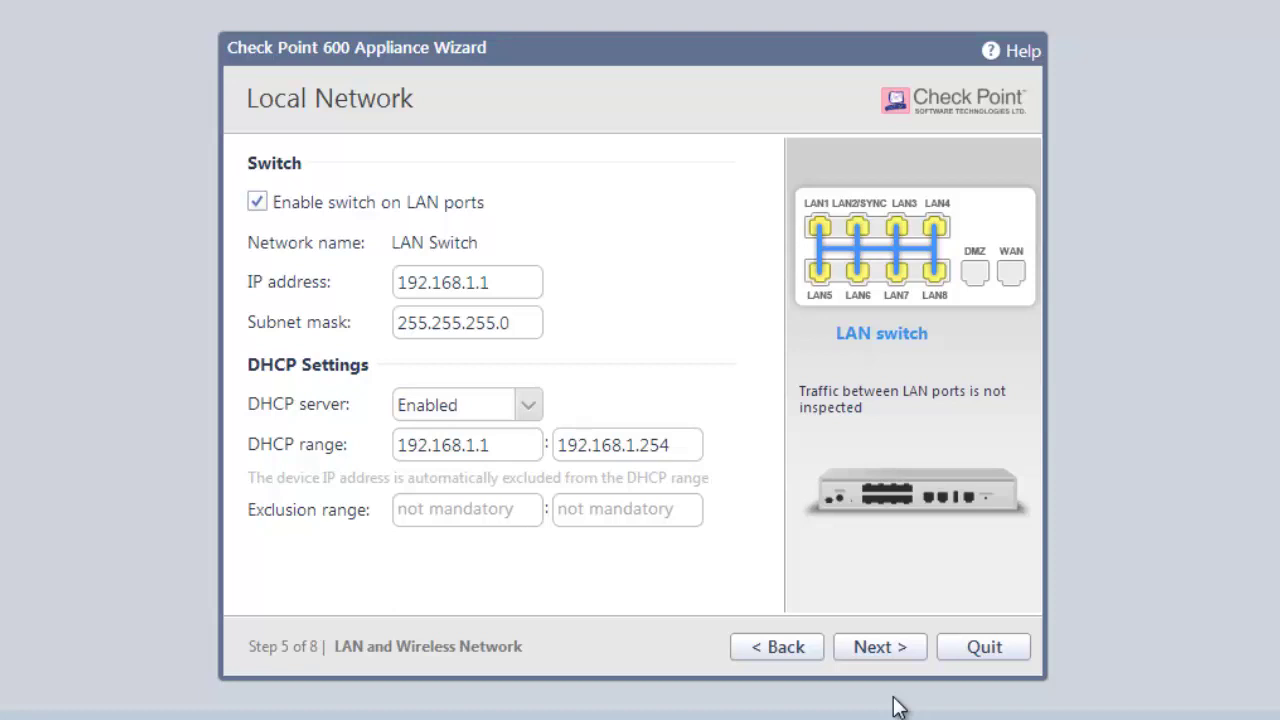
Accept the Local Network defaults and enter a hidden 8-character password for Spike-wireless.
left_click(872, 652)
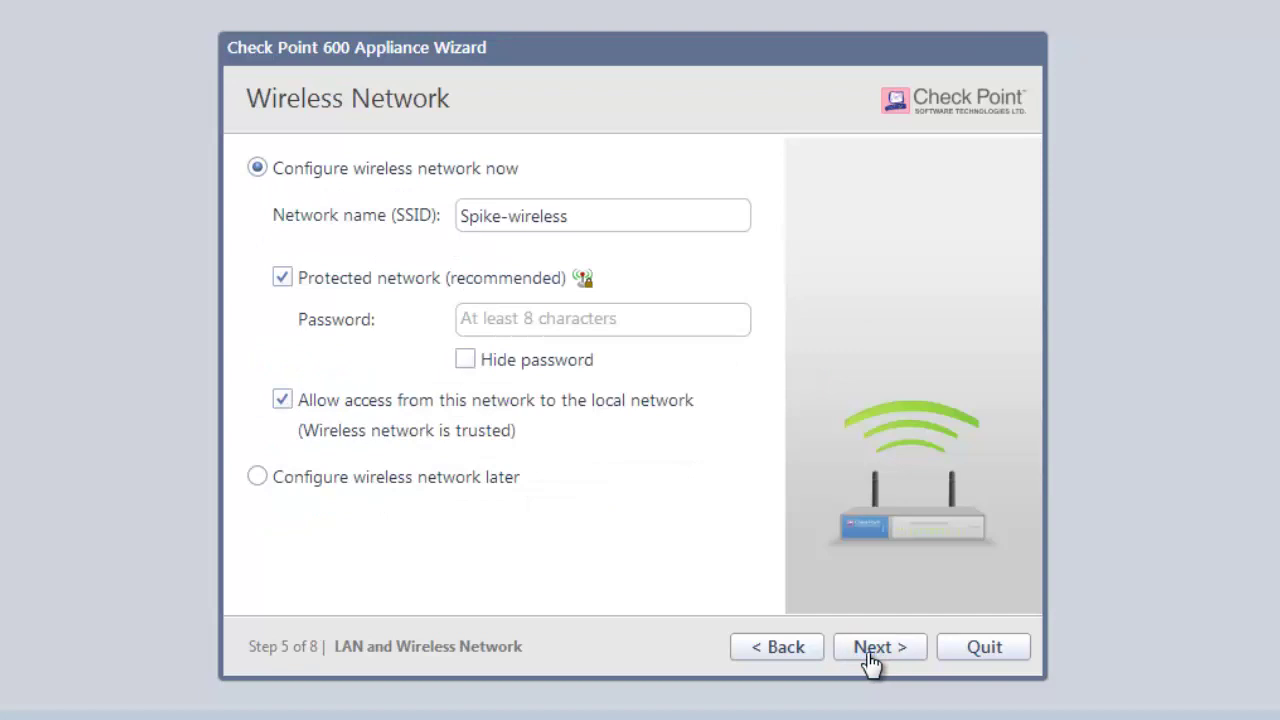
left_click(466, 359)
left_click(478, 320)
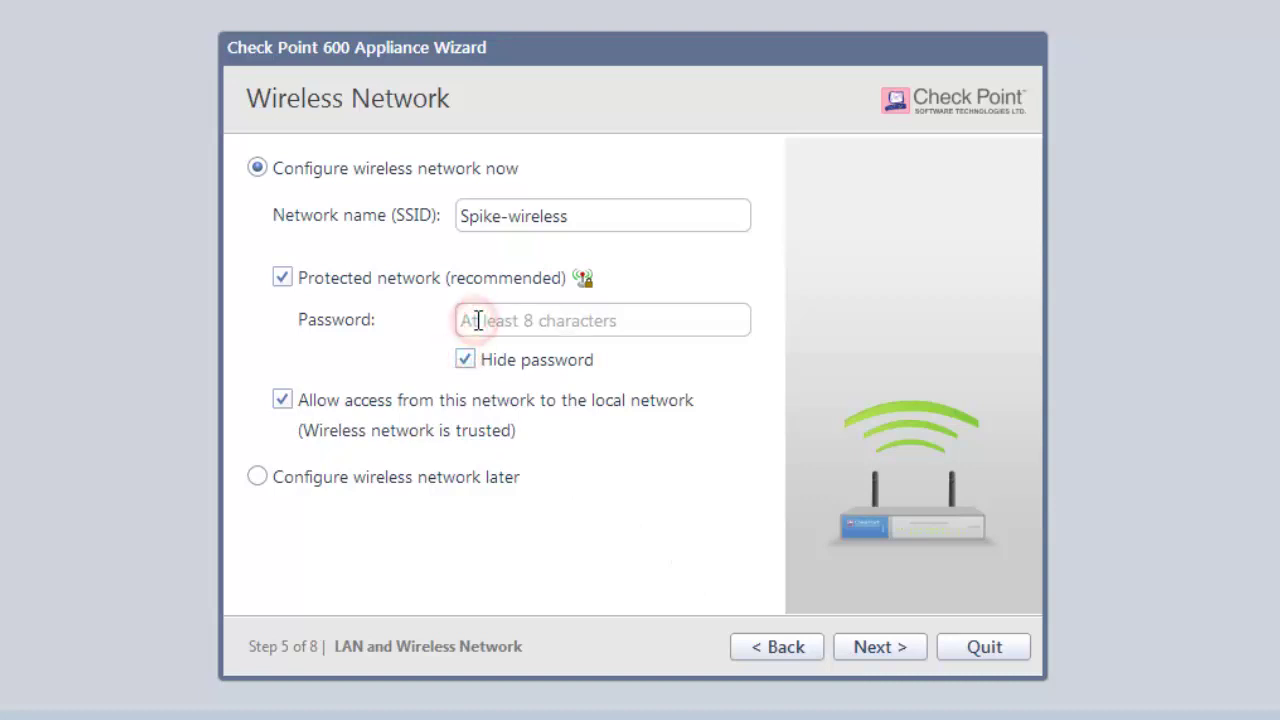
type("******")
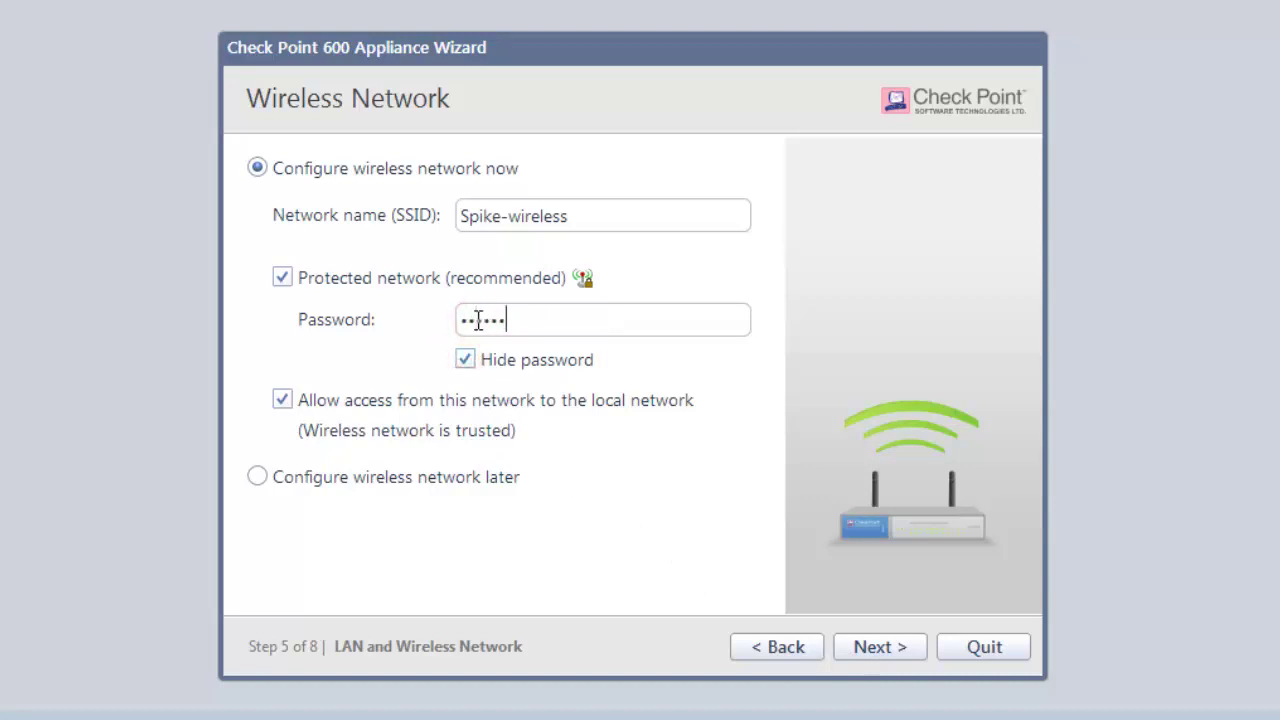
type("**")
Apply the wireless settings and keep default administrator access from Any IP address.
left_click(876, 652)
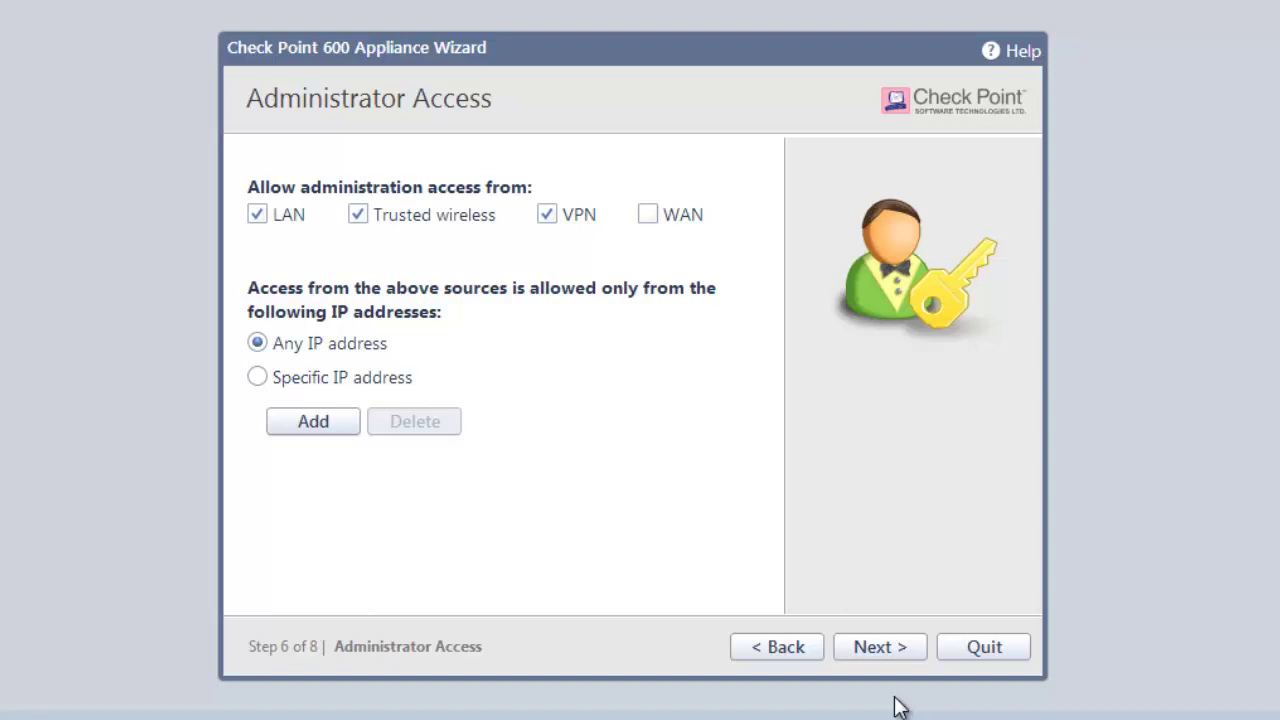
left_click(872, 648)
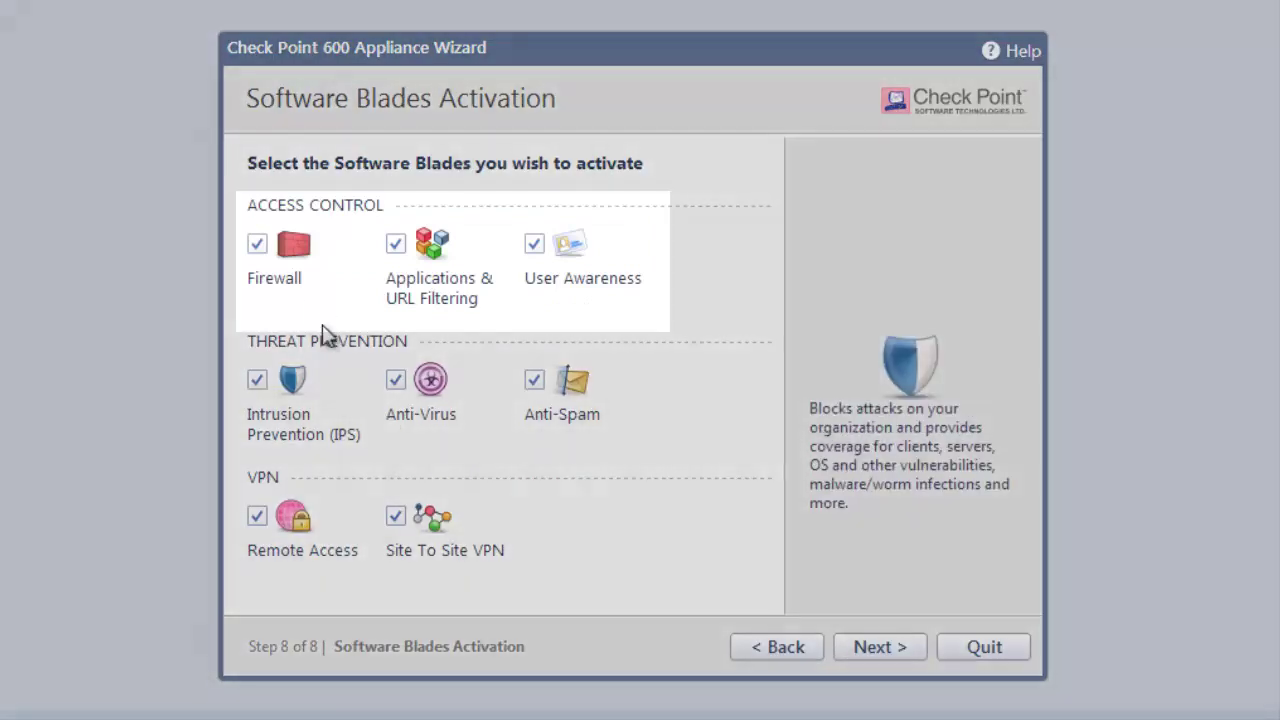
Review all eight blade descriptions, leave every blade checked, and submit the selection.
mouse_move(288, 270)
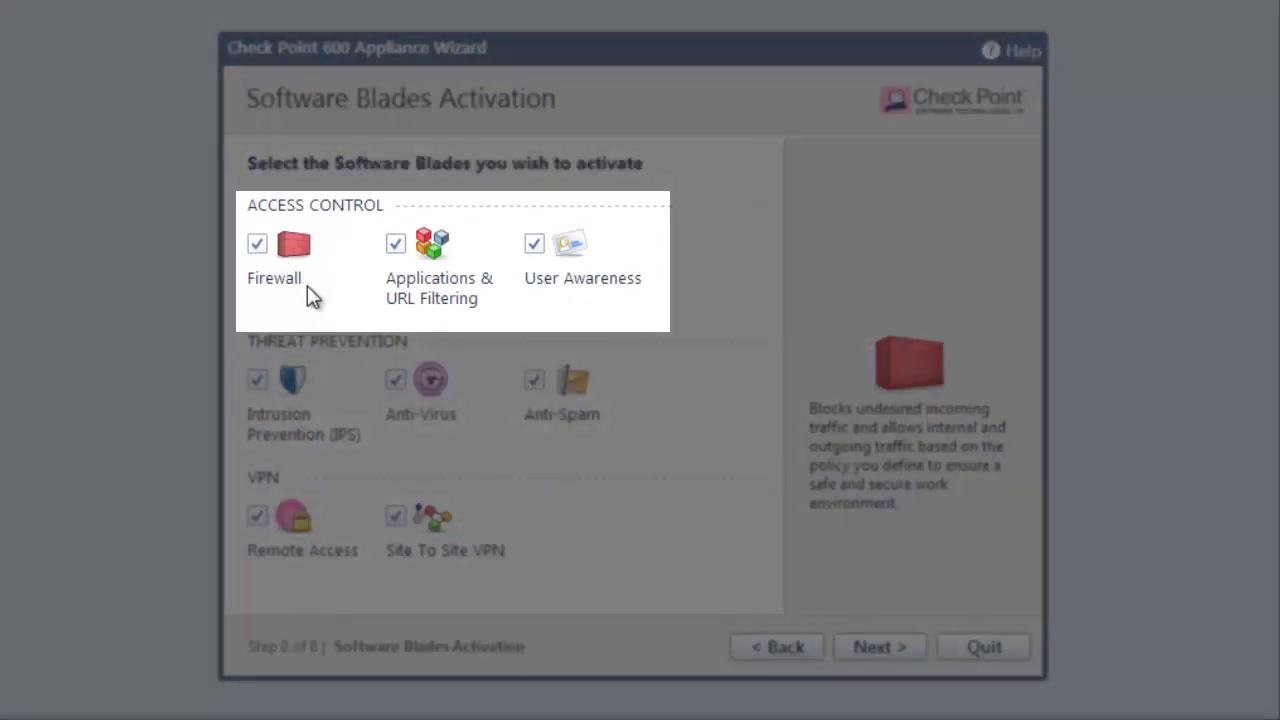
mouse_move(400, 294)
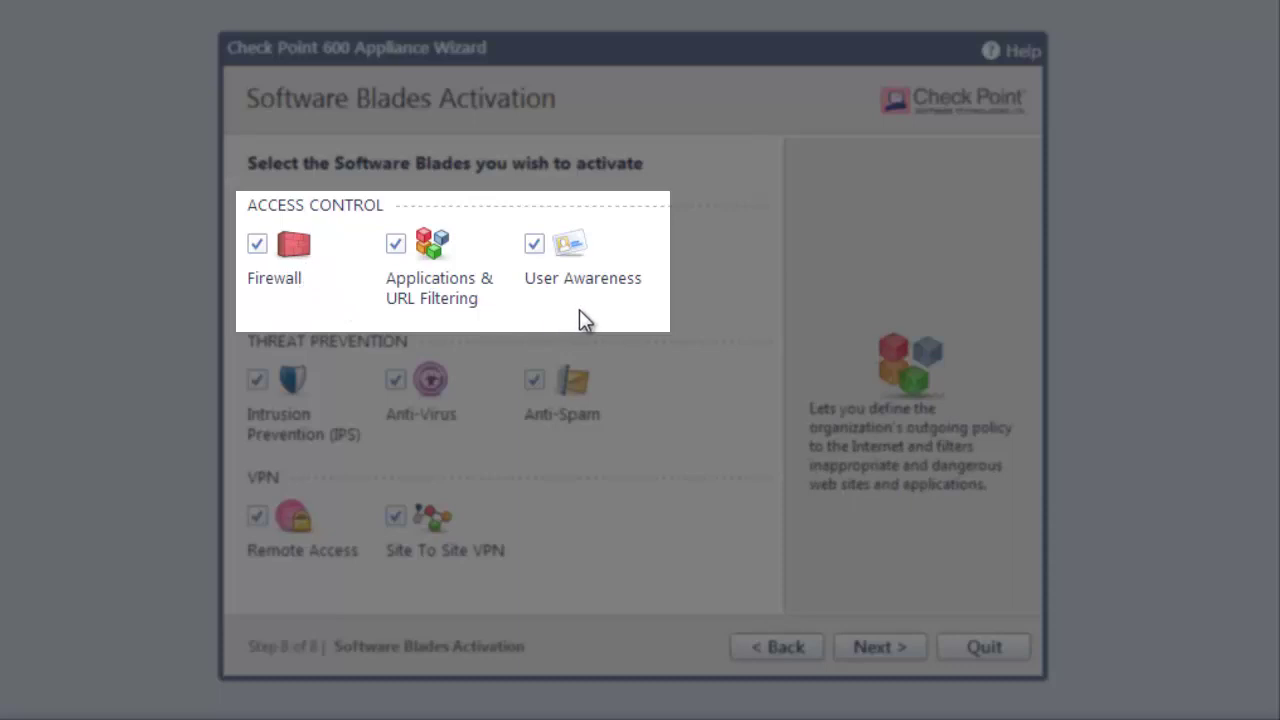
mouse_move(619, 296)
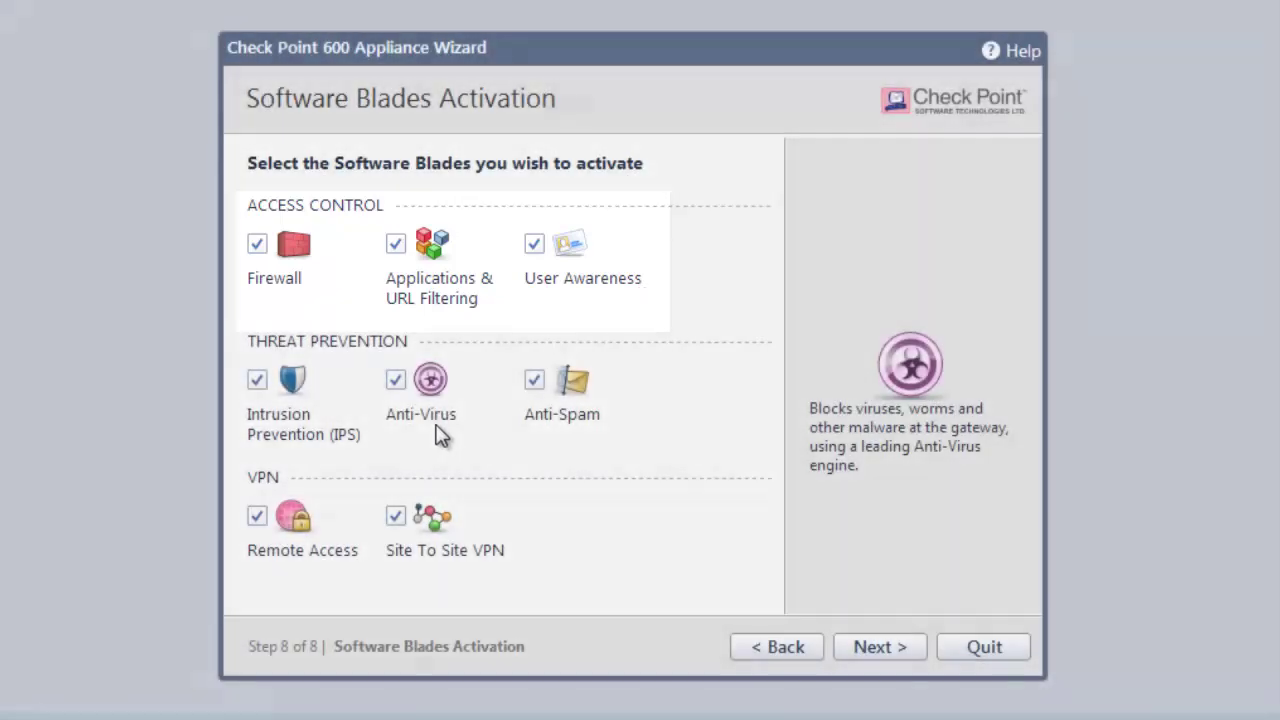
mouse_move(349, 457)
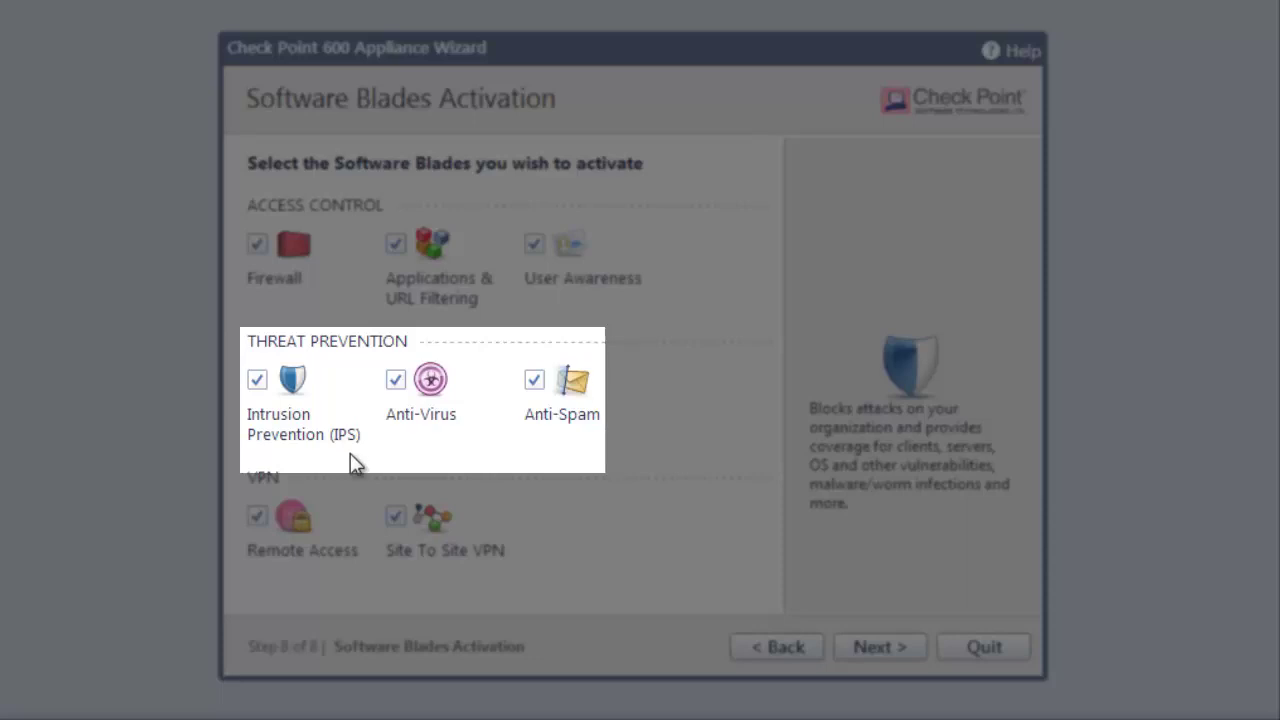
mouse_move(418, 448)
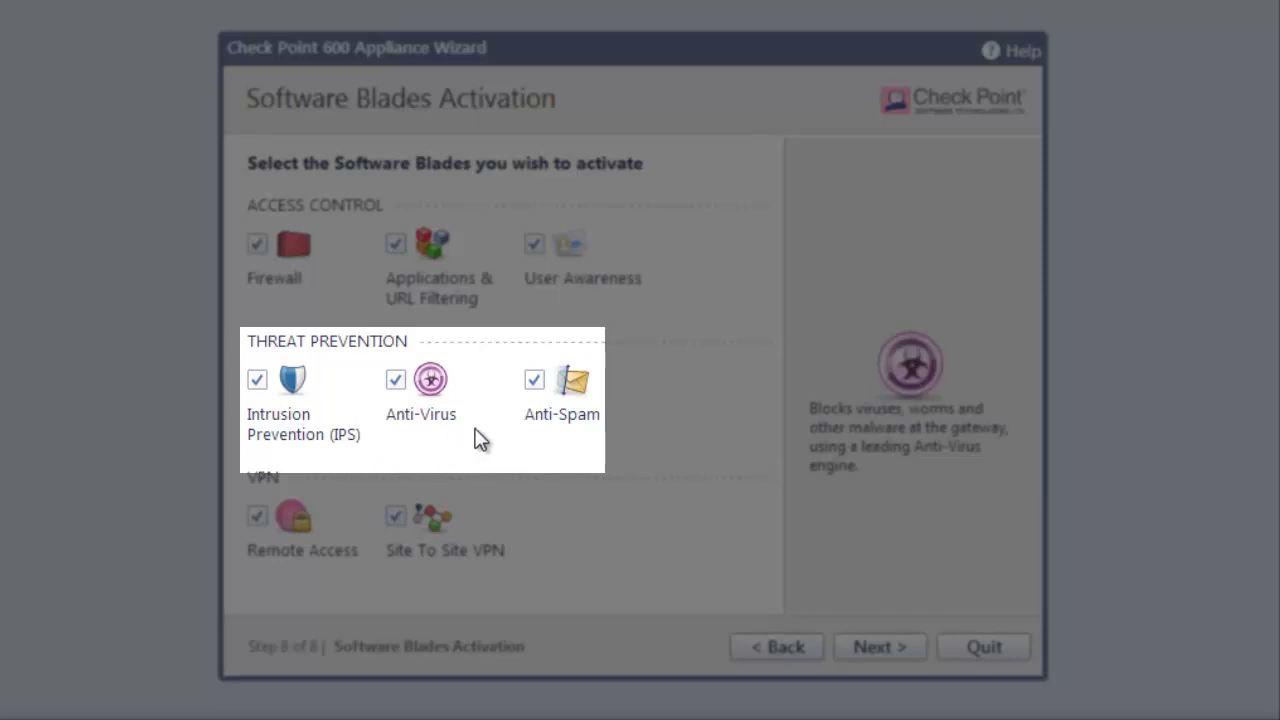
mouse_move(548, 437)
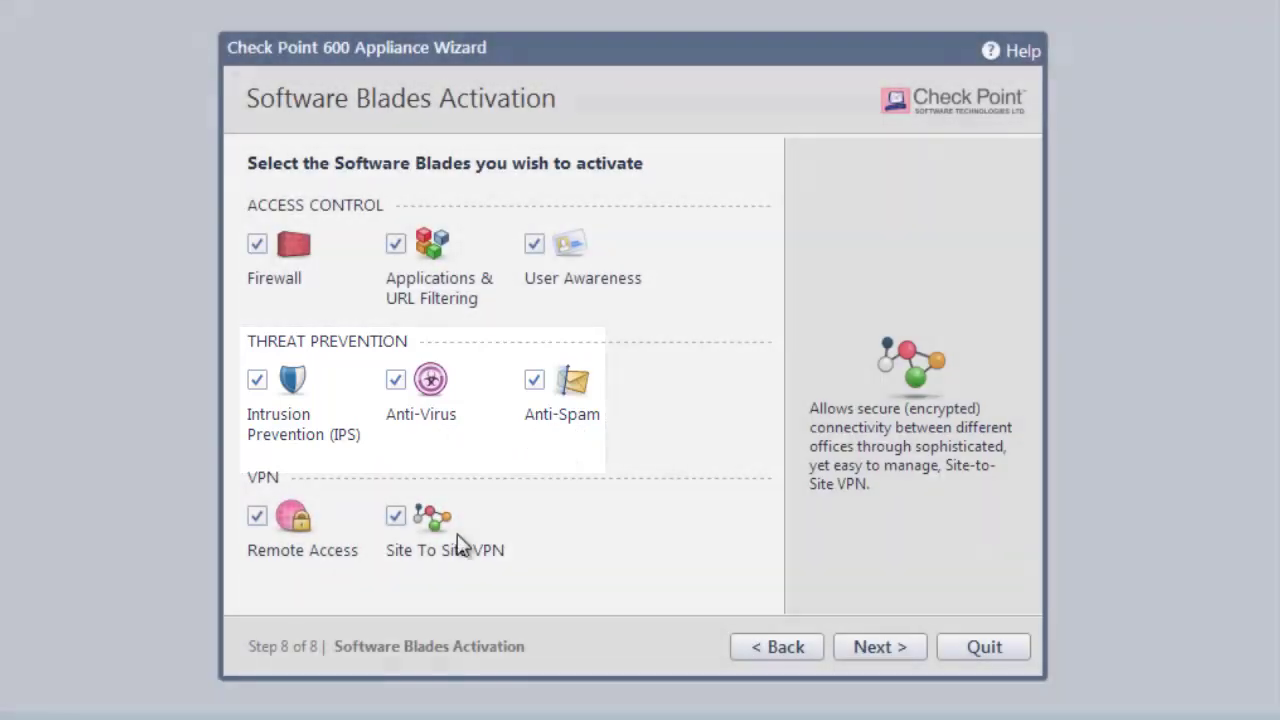
mouse_move(332, 590)
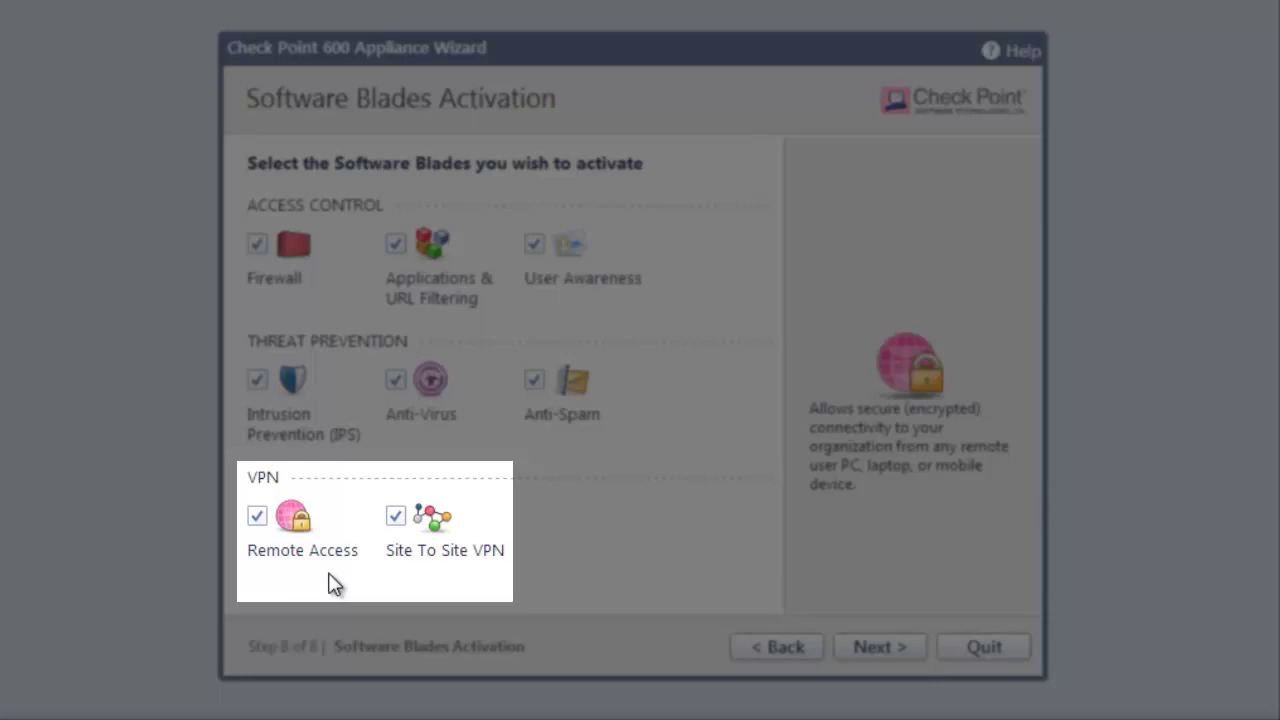
mouse_move(480, 586)
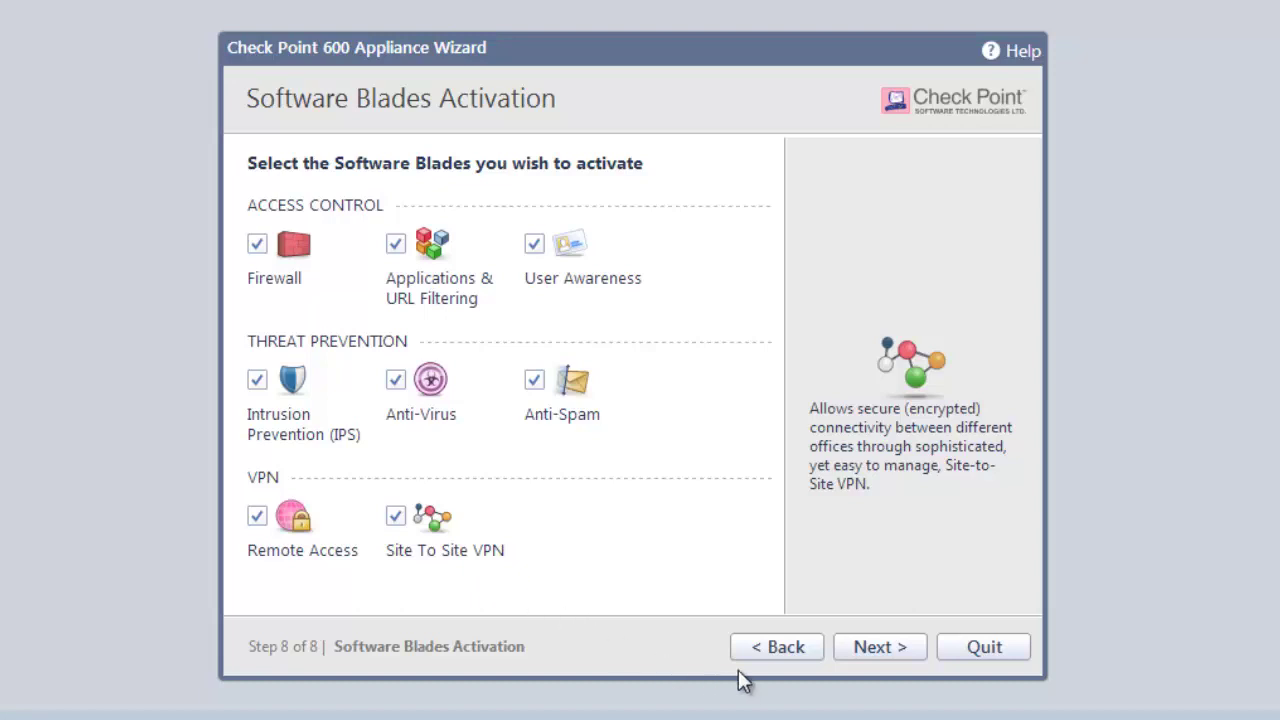
left_click(878, 648)
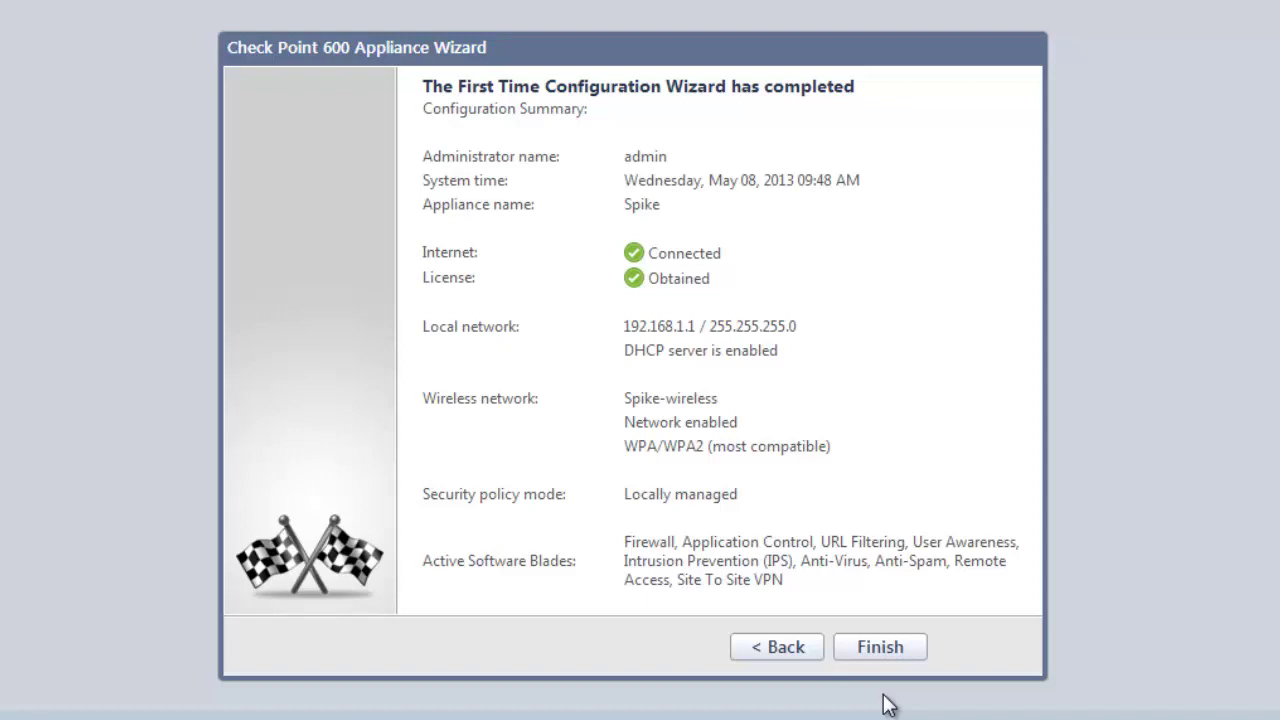
Finish the wizard from the configuration summary to start first-time system configuration.
left_click(858, 651)
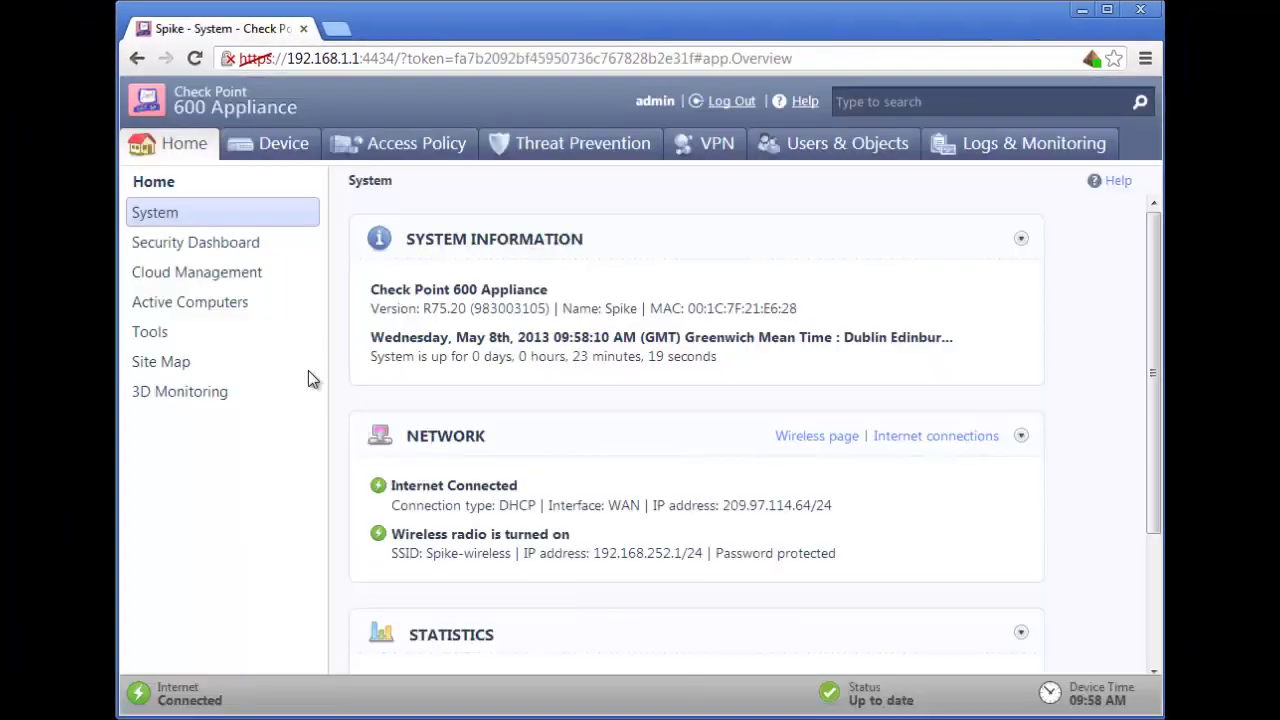
Open the Security Dashboard and confirm the Status indicator reads Up to date.
left_click(189, 249)
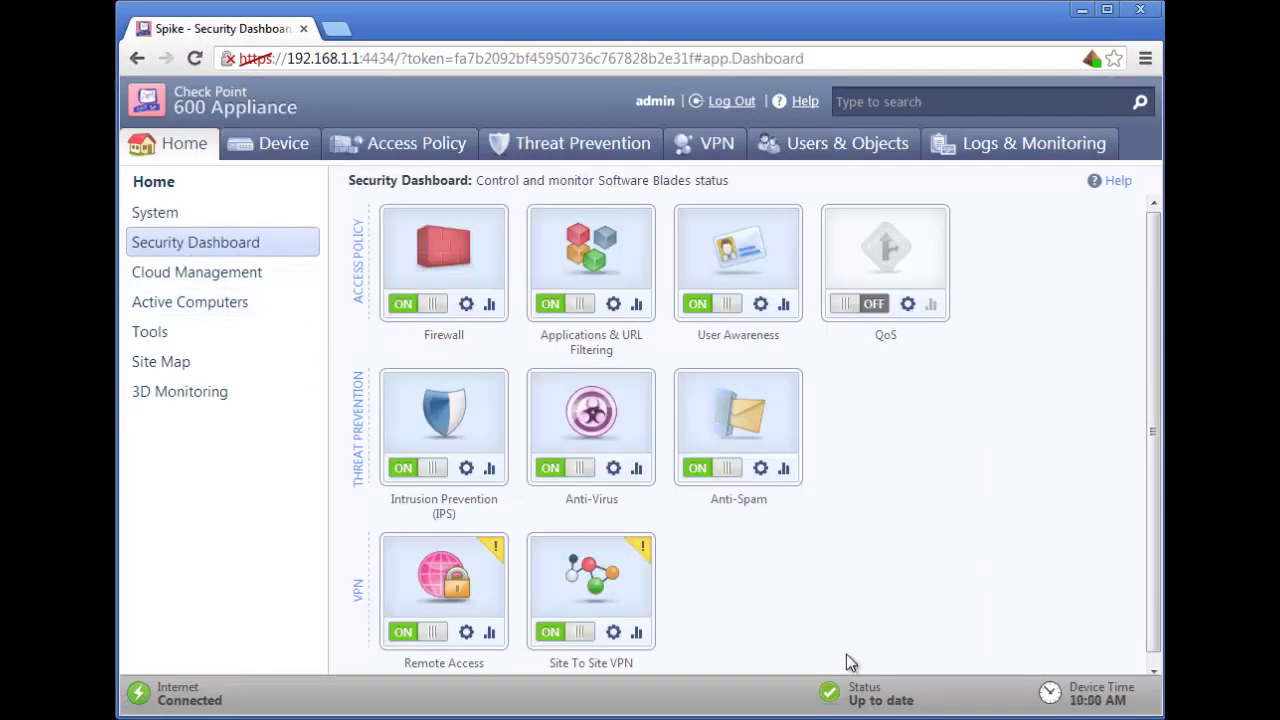
Open Cloud Management from the Home menu, showing Check Point Cloud Management off.
mouse_move(863, 697)
left_click(181, 279)
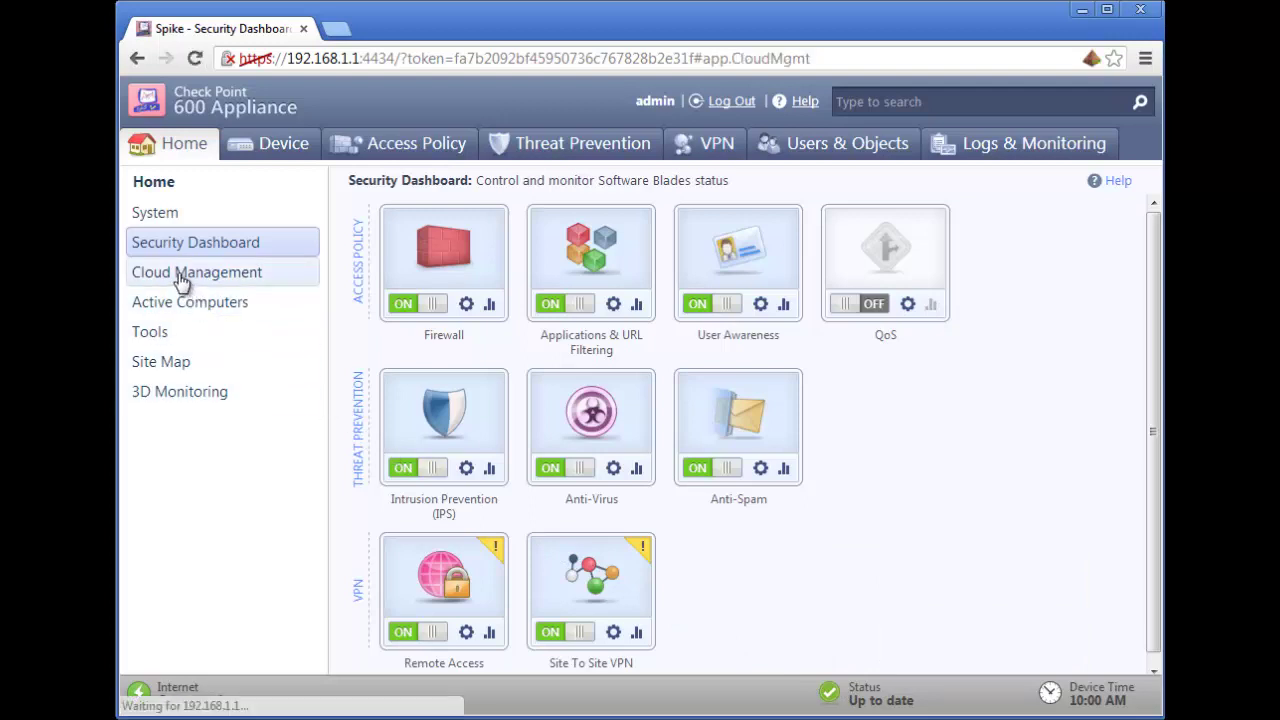